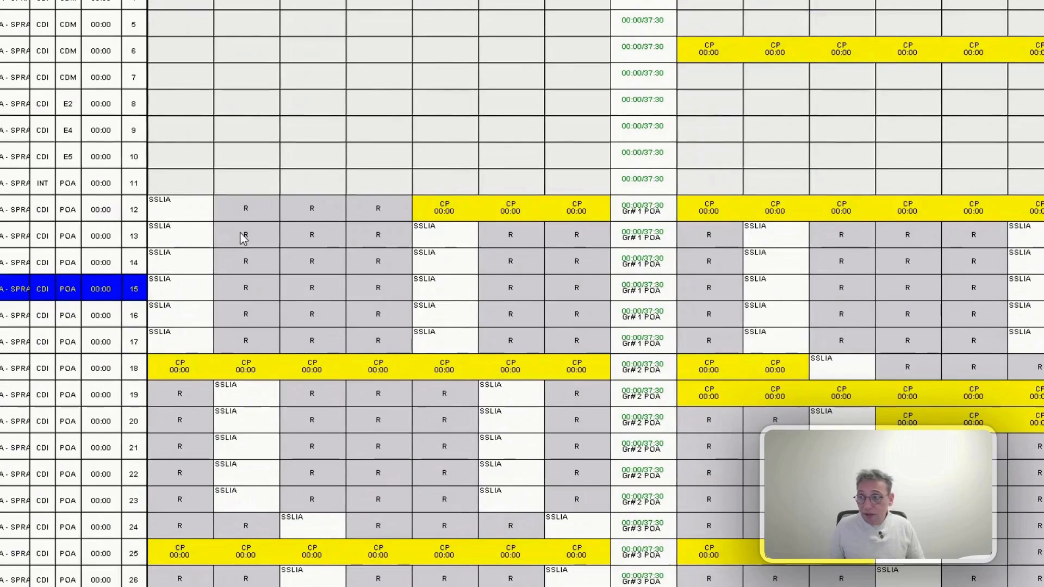
Open the grid assignment of agent GPA and display the POA grid it refers to
scroll(244, 238, down, 5)
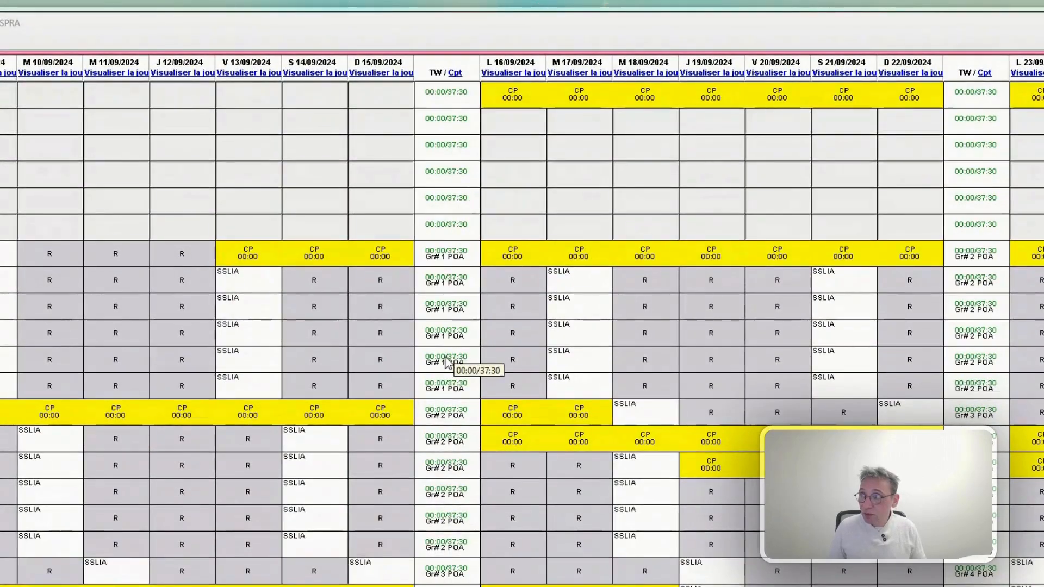
right_click(446, 362)
click(468, 366)
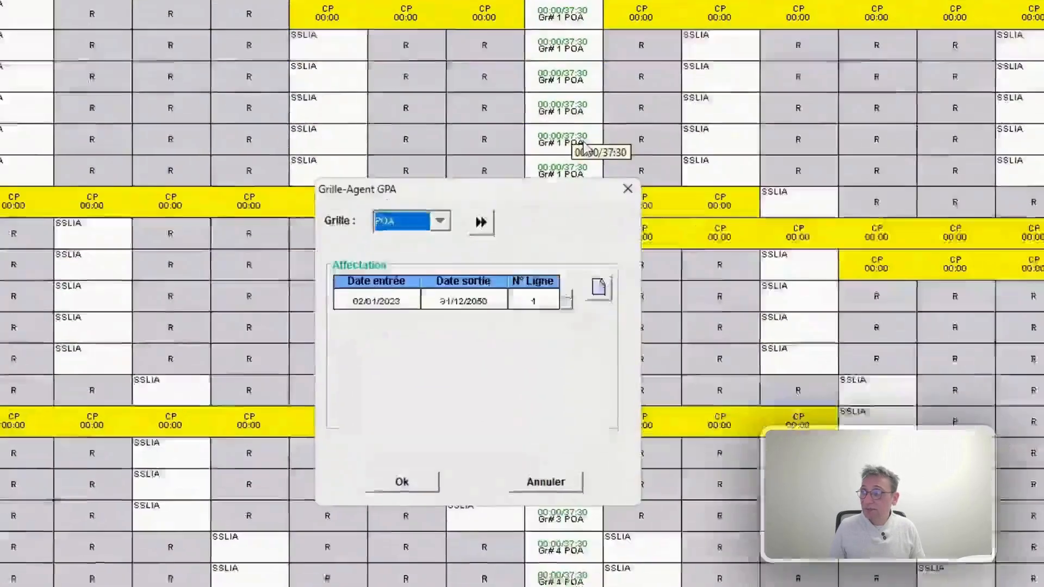
click(479, 220)
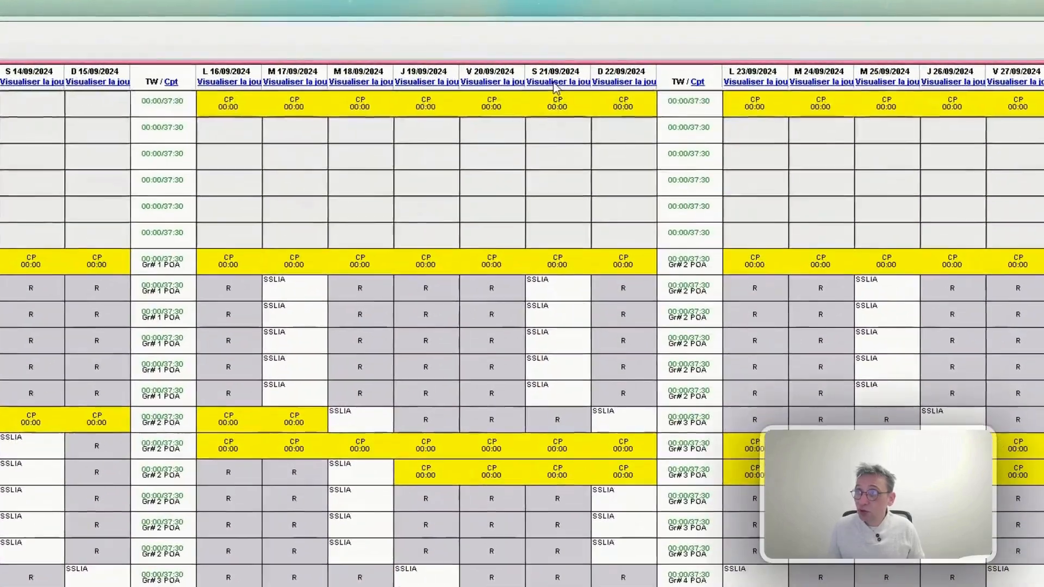
Open the shift editor for 21/09/2024 to 22/09/2024 in Mode Planification and enlarge the pane of unassigned shifts
drag(553, 83, 614, 85)
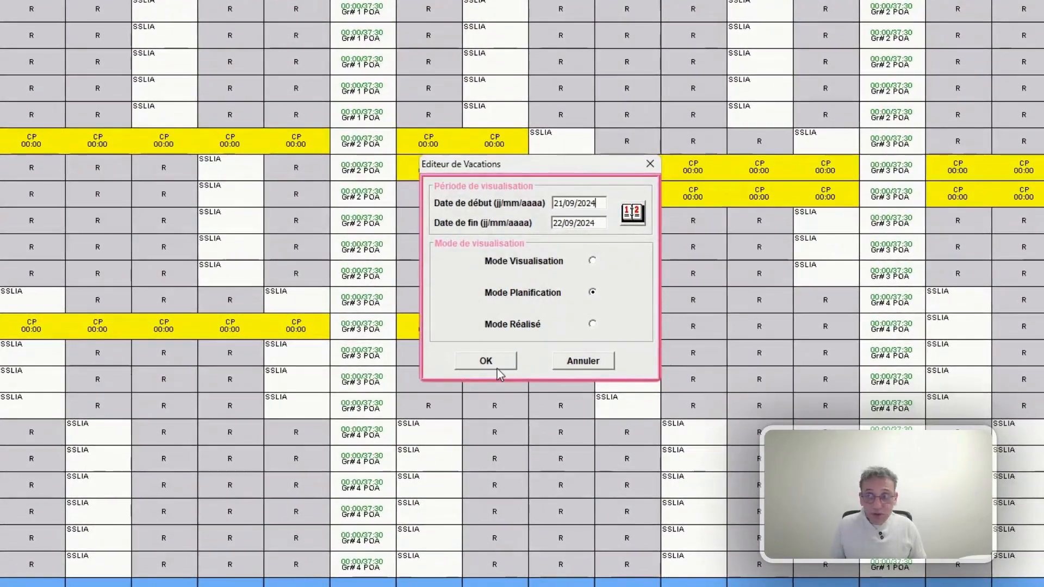
click(497, 368)
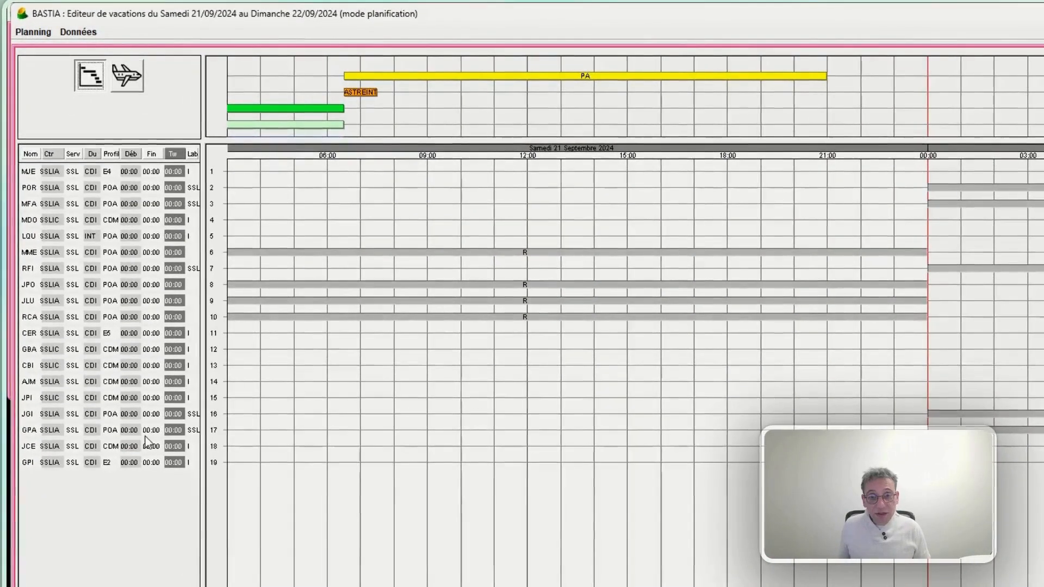
drag(658, 141, 658, 417)
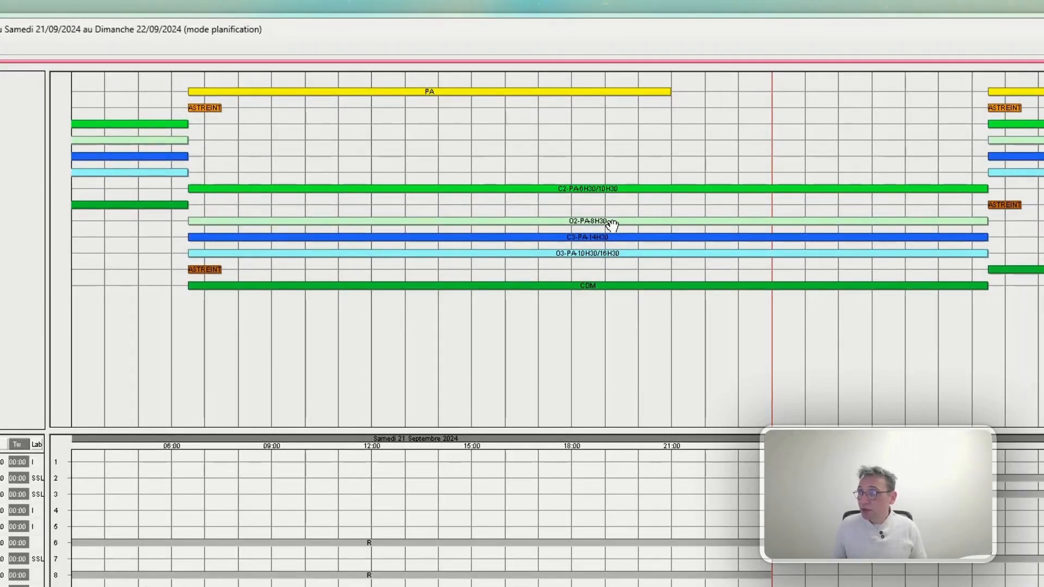
Try assigning Saturday's PA shift to agent MFA and its CDM shift to agent CER, declining the assignment that conflicts with the profile
drag(518, 91, 507, 461)
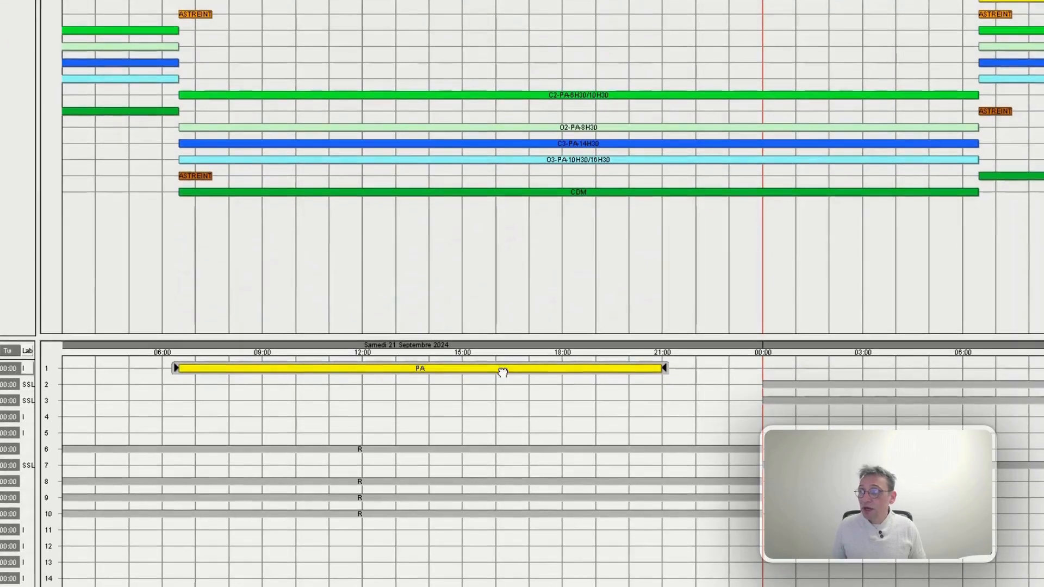
drag(502, 372, 503, 401)
drag(567, 194, 560, 530)
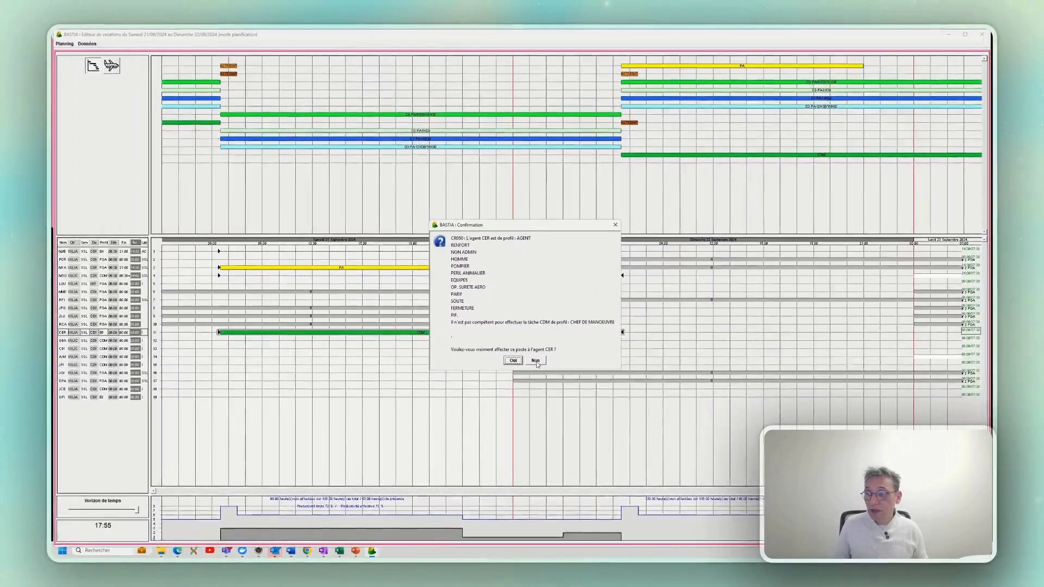
click(551, 437)
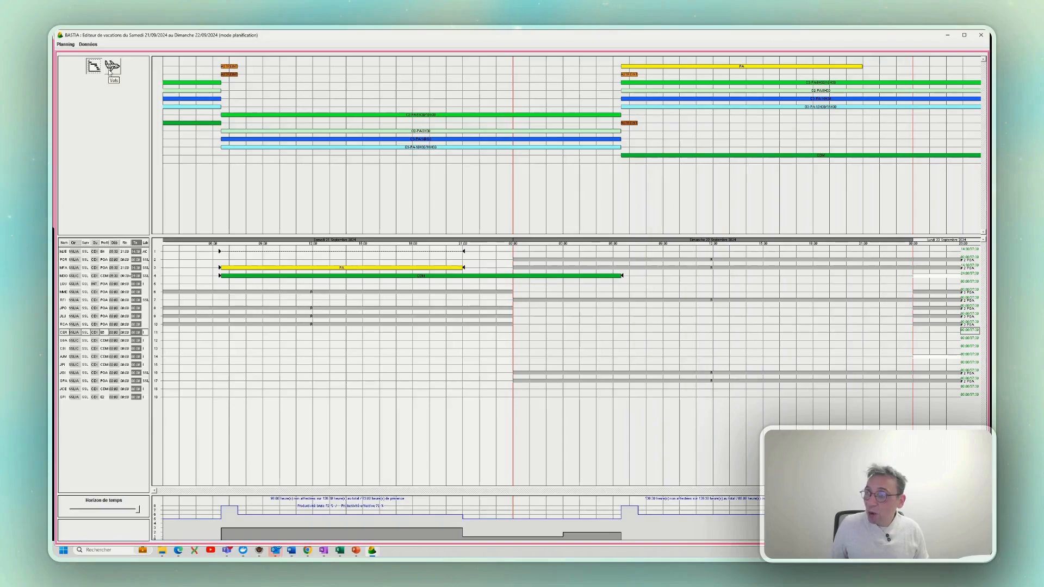
Display the flights above the shift chart, and quit the shift editor without saving
click(111, 67)
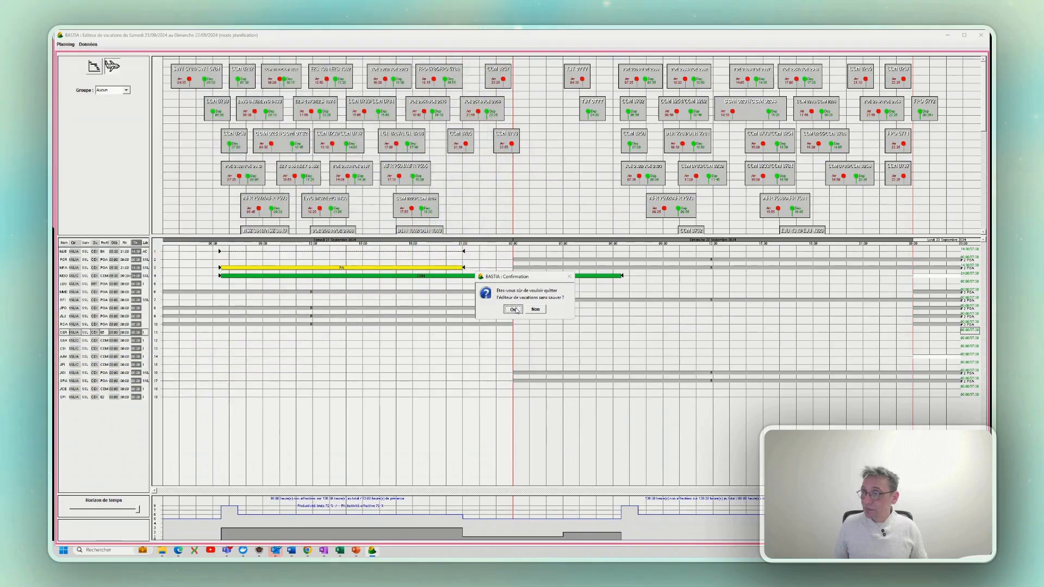
click(530, 305)
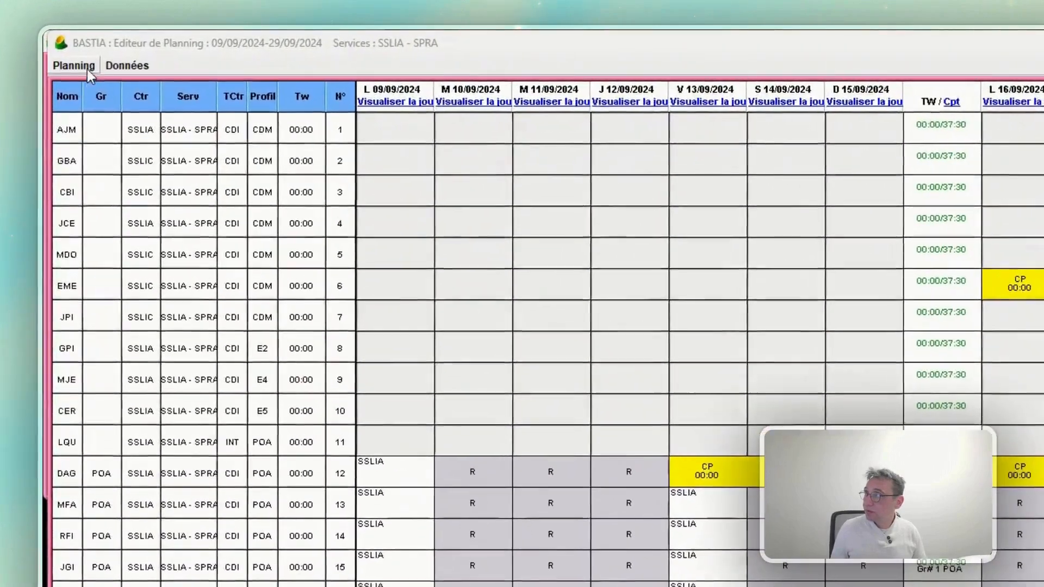
Set up schedule generation for 09/09/2024 to 29/09/2024 using the 02A-SSLIA-POMPIER strategy
click(88, 45)
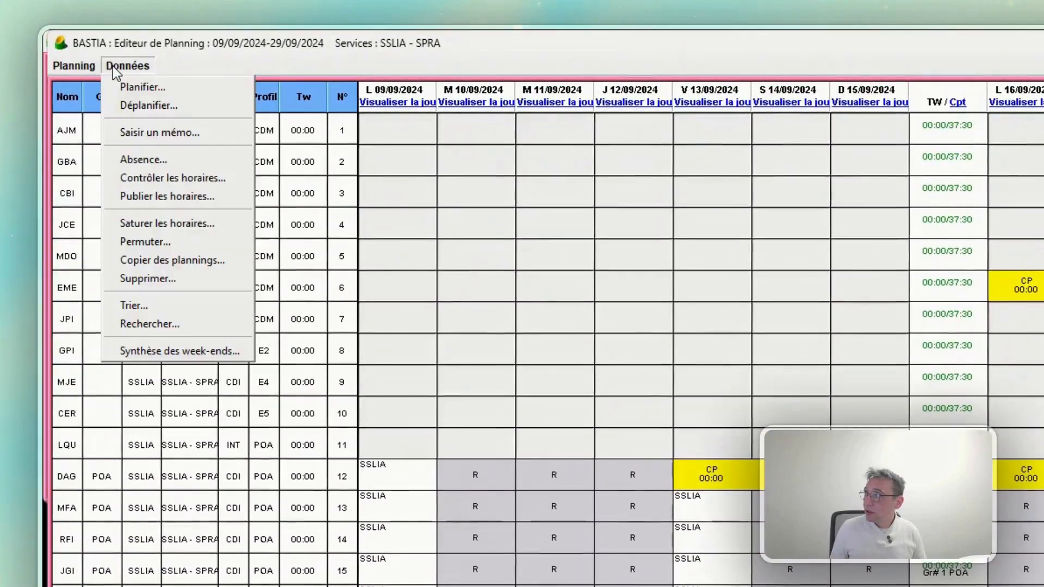
click(133, 89)
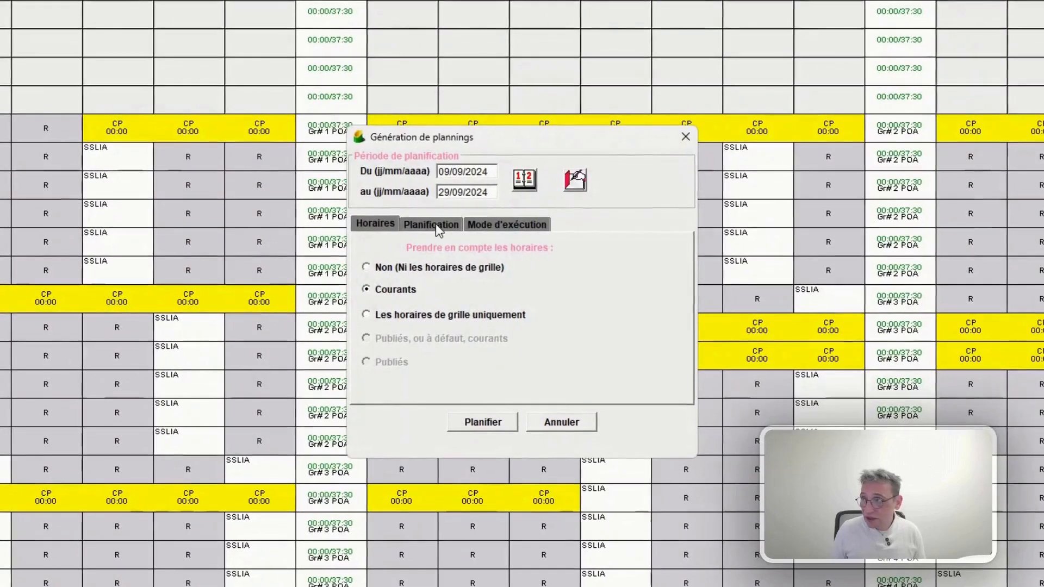
click(435, 225)
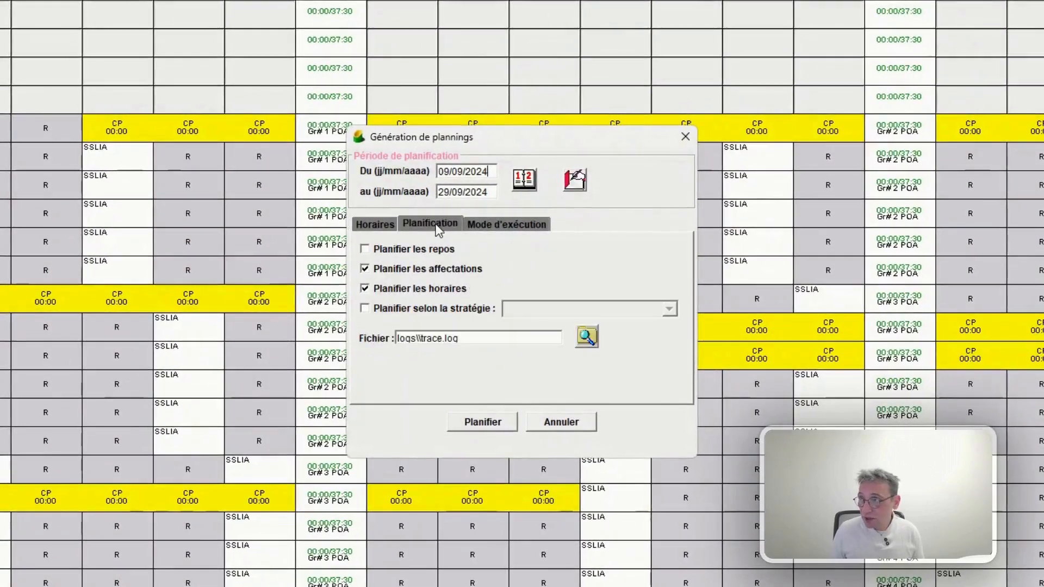
click(365, 308)
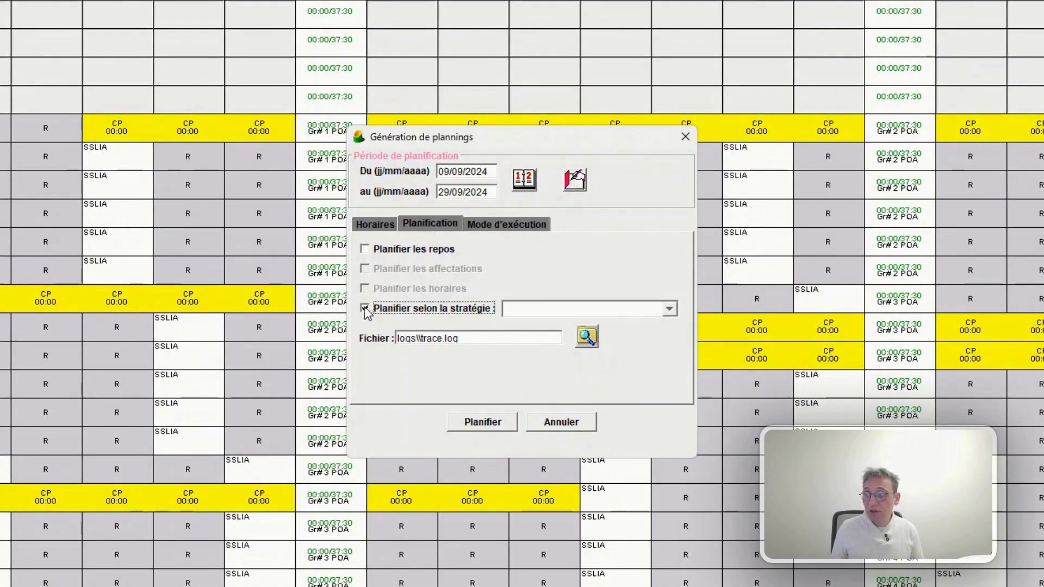
click(609, 313)
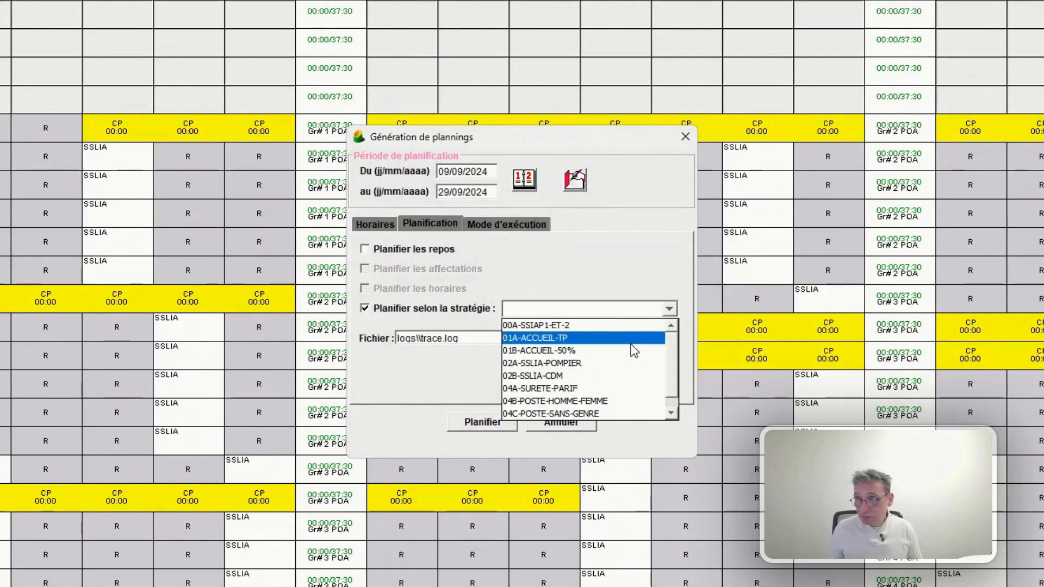
click(598, 364)
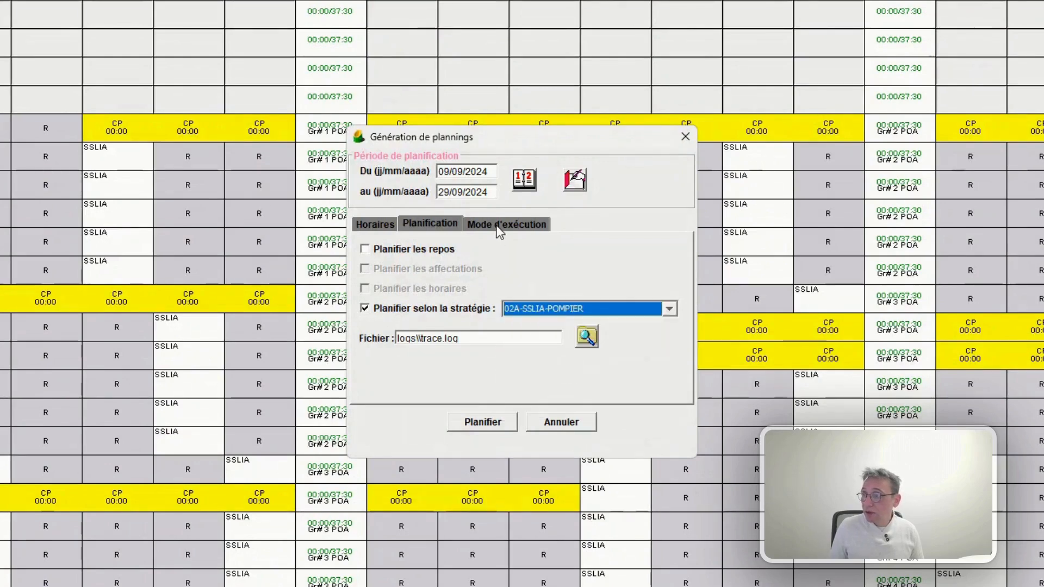
Set the execution mode to Normale, generate the firefighter schedule and keep the result
click(499, 231)
click(437, 260)
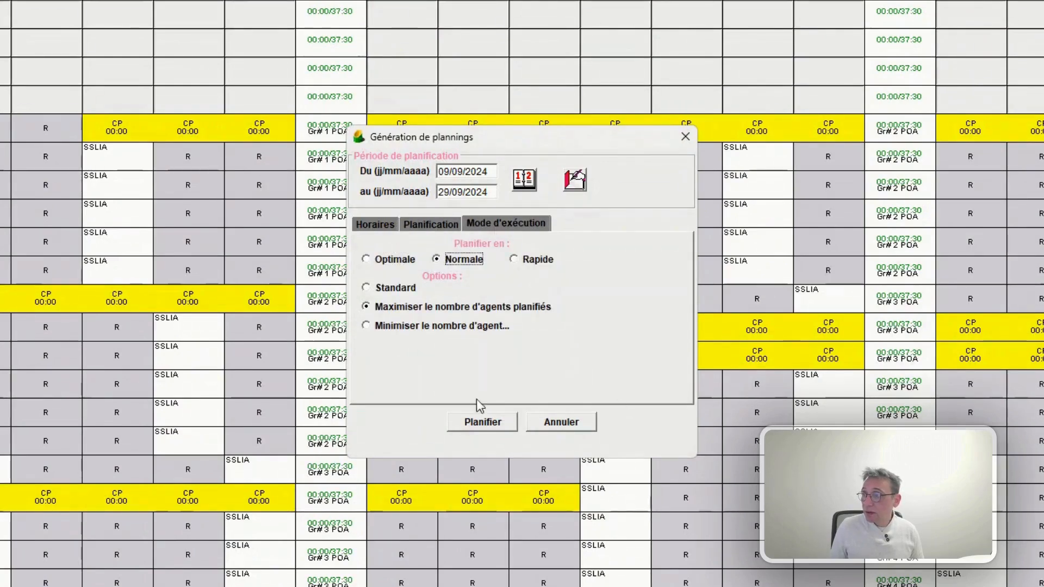
click(446, 228)
click(478, 423)
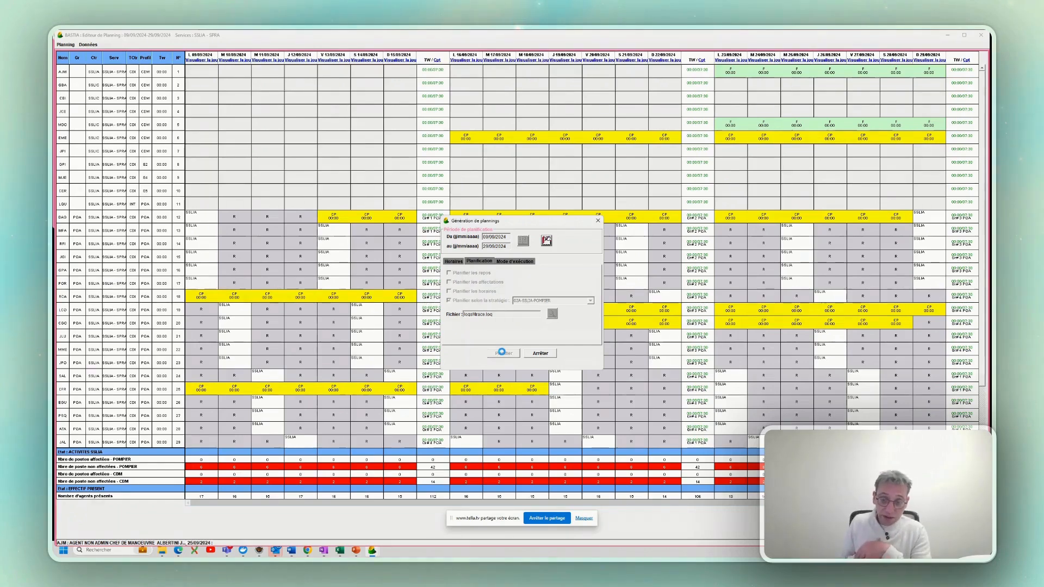
click(494, 320)
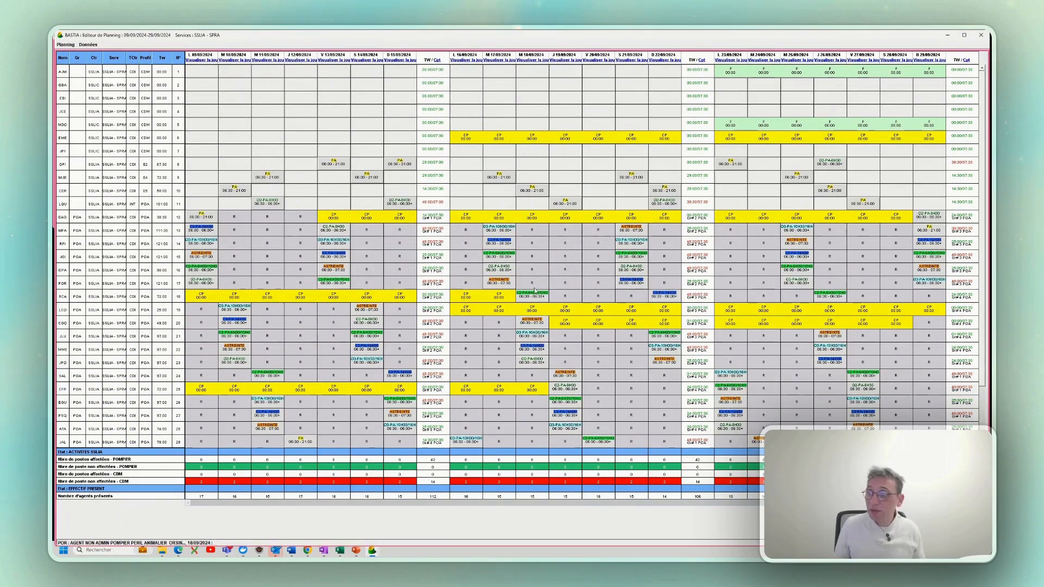
Examine the generated firefighter shifts and the counters for the week of 09/09/2024 to 15/09/2024
scroll(547, 282, down, 1)
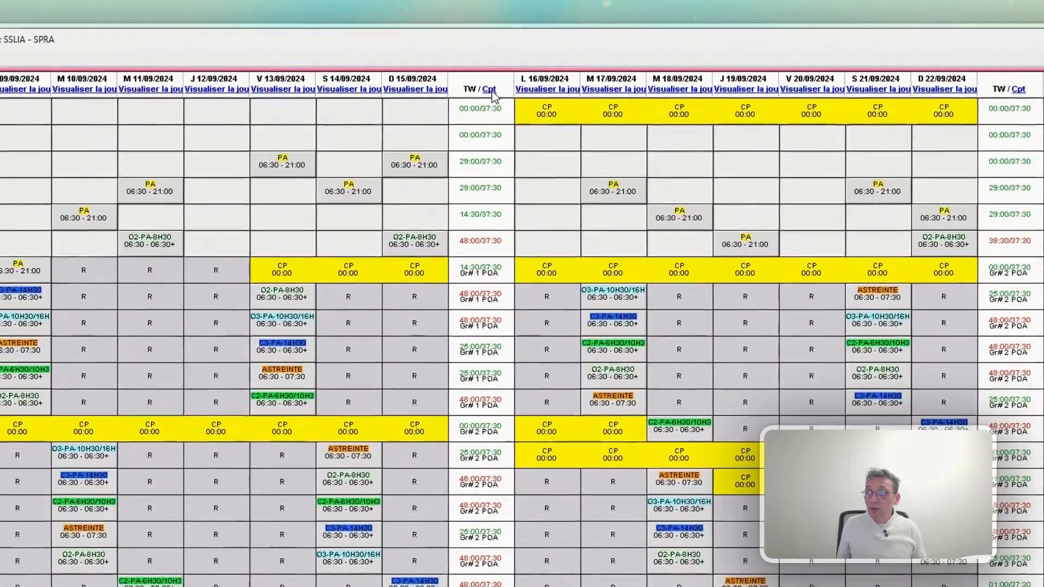
click(491, 92)
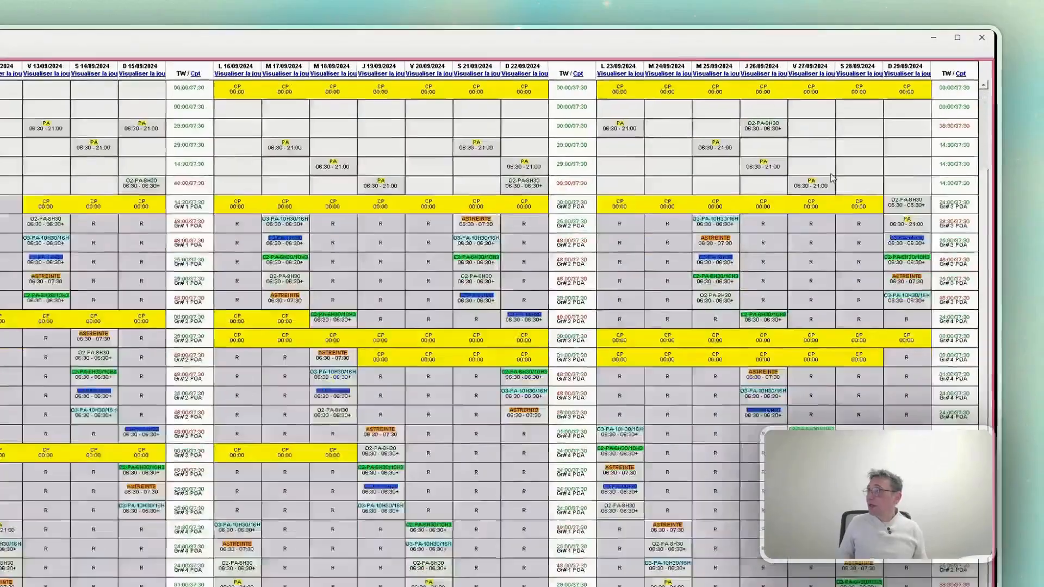
scroll(537, 145, up, 5)
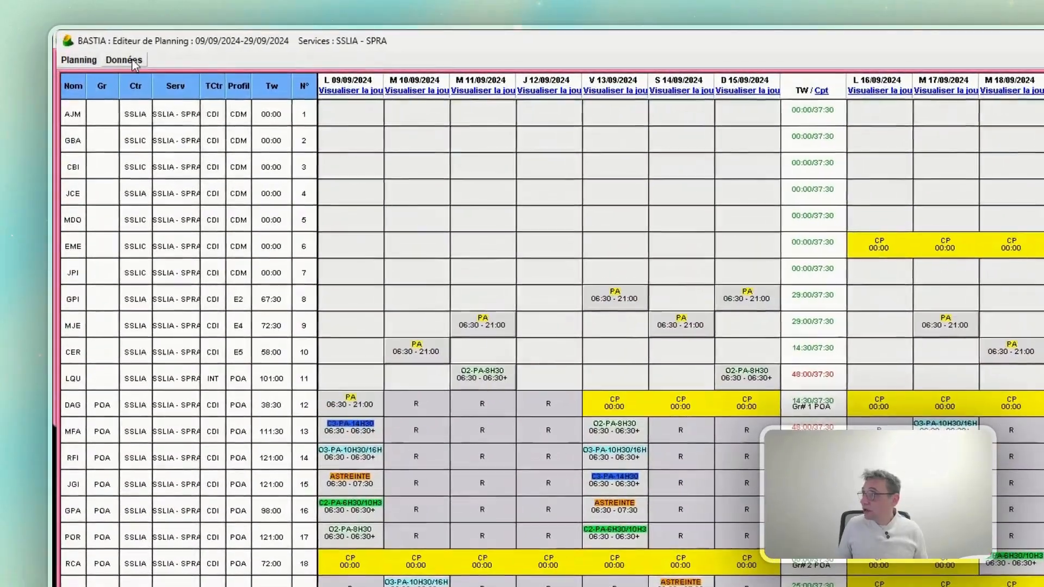
Generate the schedule for 09/09/2024 to 29/09/2024 with the 02B-SSLIA-CDM strategy and save it
click(87, 44)
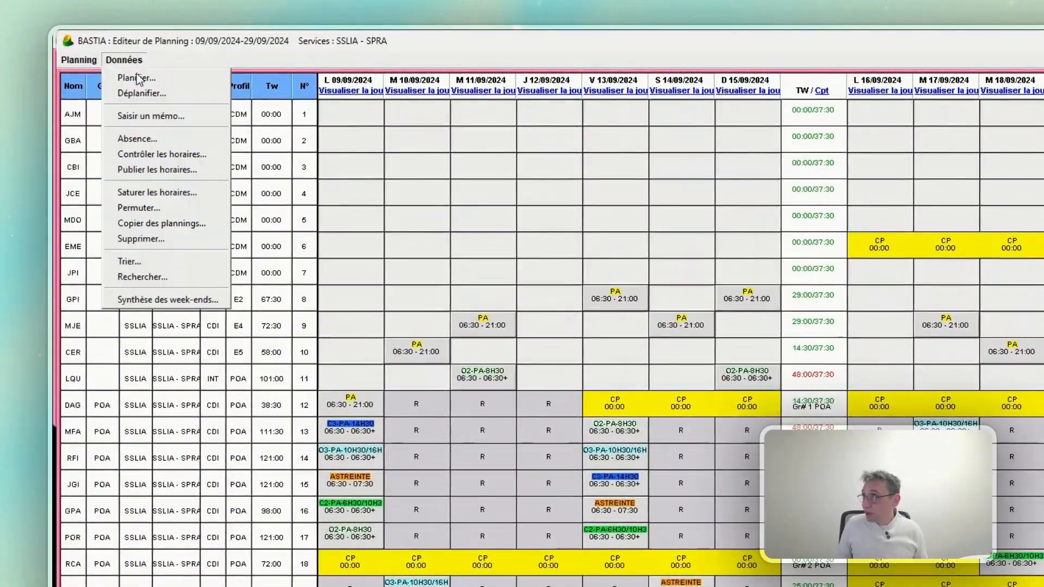
click(137, 79)
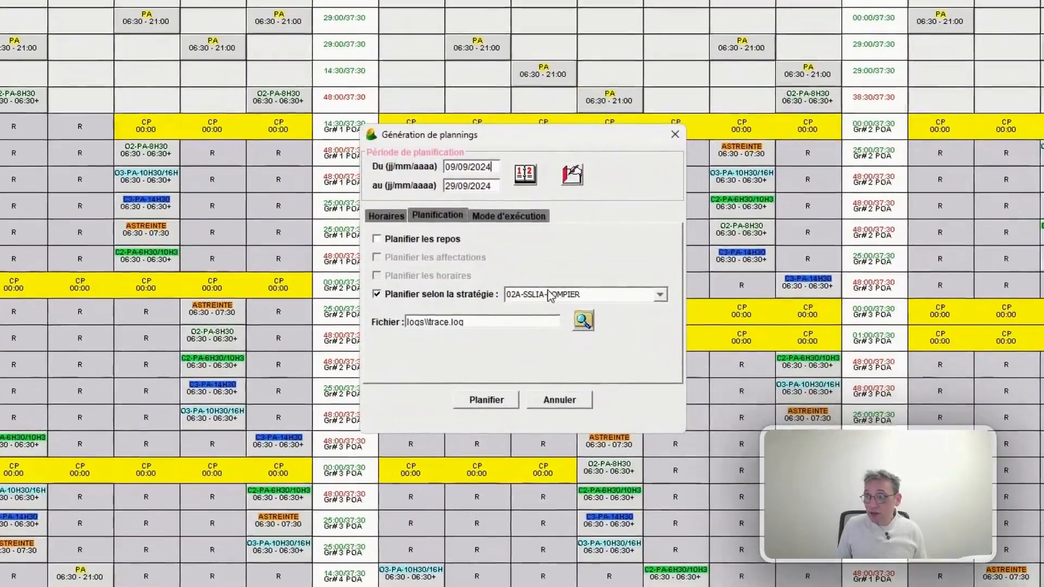
click(550, 296)
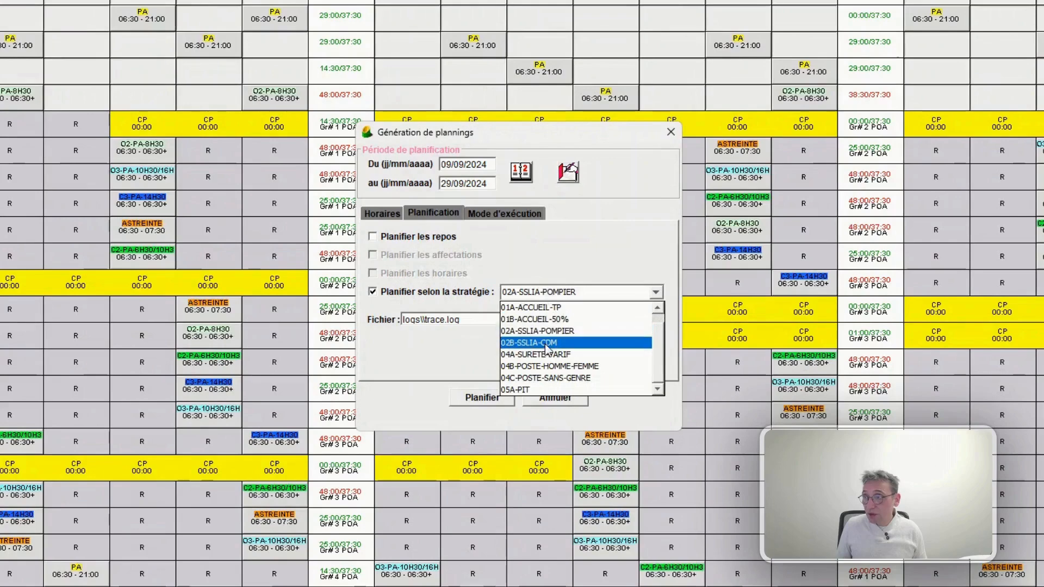
click(547, 343)
click(488, 400)
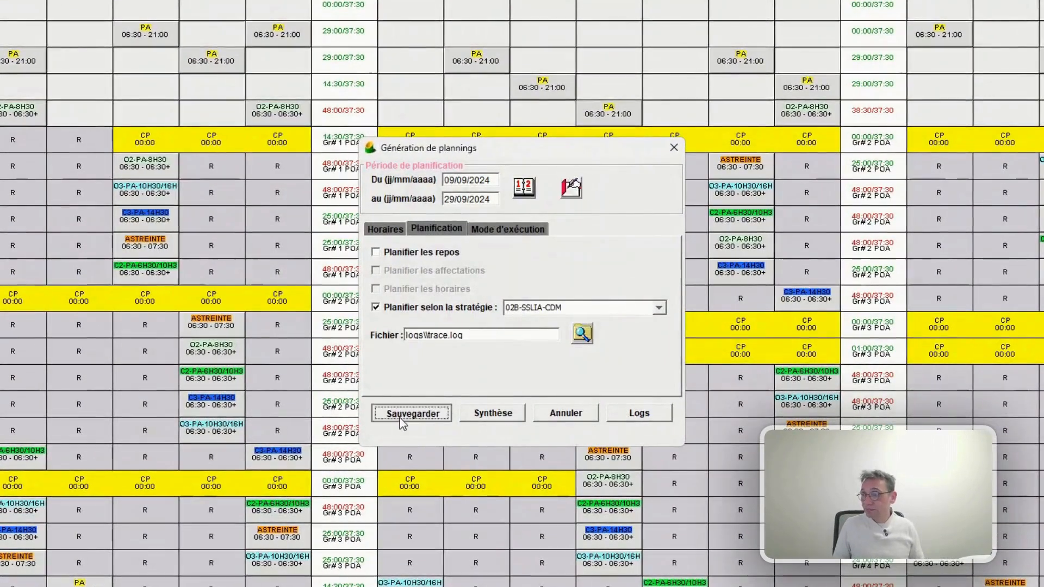
click(401, 416)
click(458, 346)
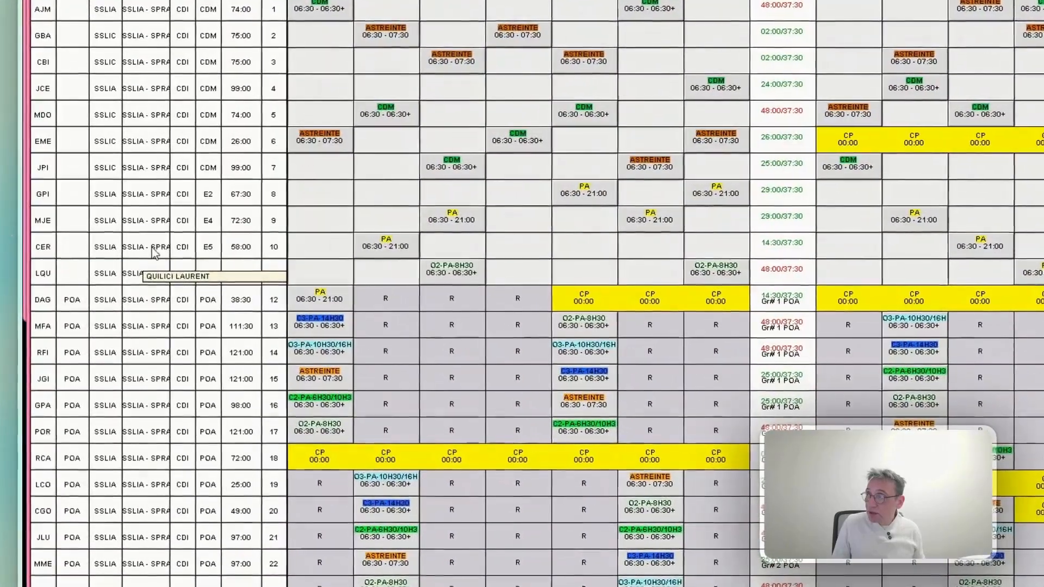
Open the counter selection for agent CER's counter report and deselect all counters
right_click(118, 194)
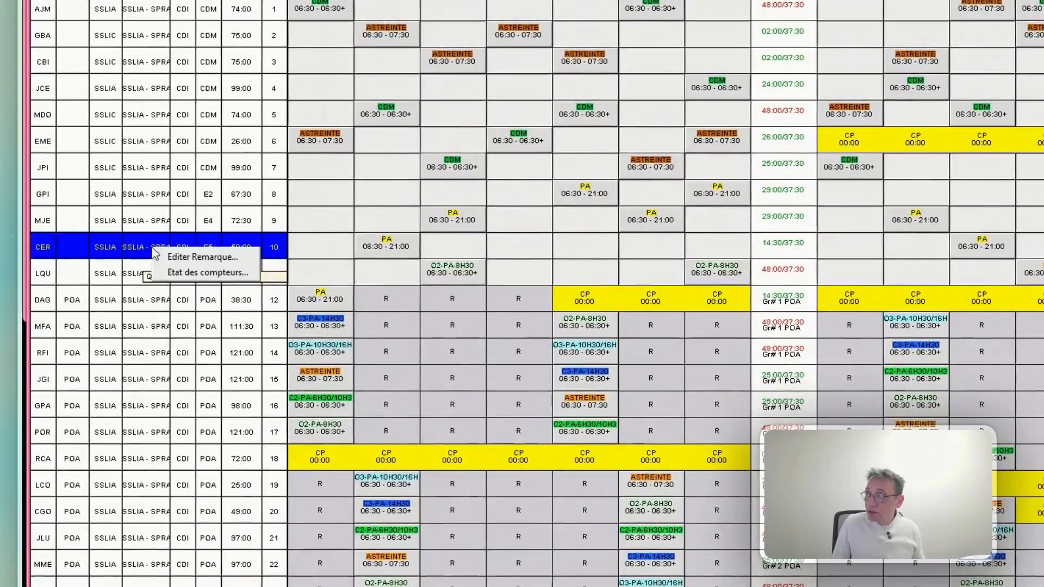
click(192, 273)
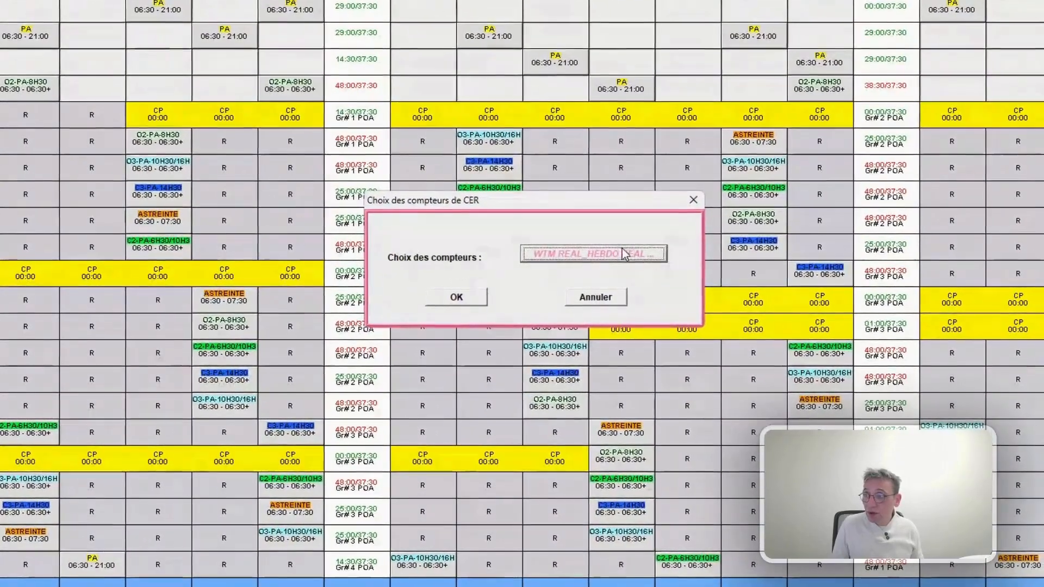
click(618, 256)
click(631, 270)
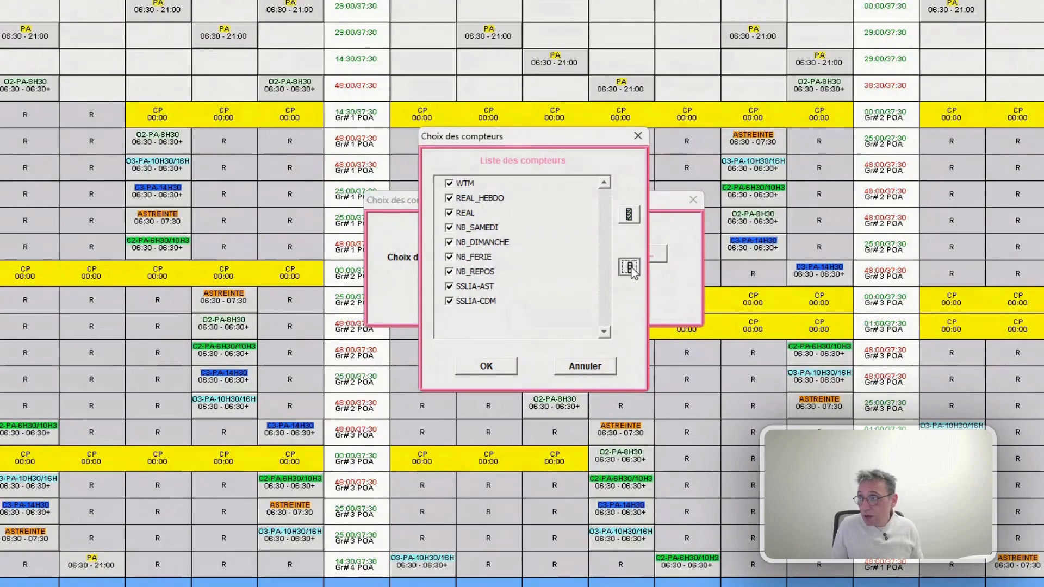
Select the NB_SAMEDI, NB_DIMANCHE and SSLIA-AST counters and display their balances for agent CER
click(450, 229)
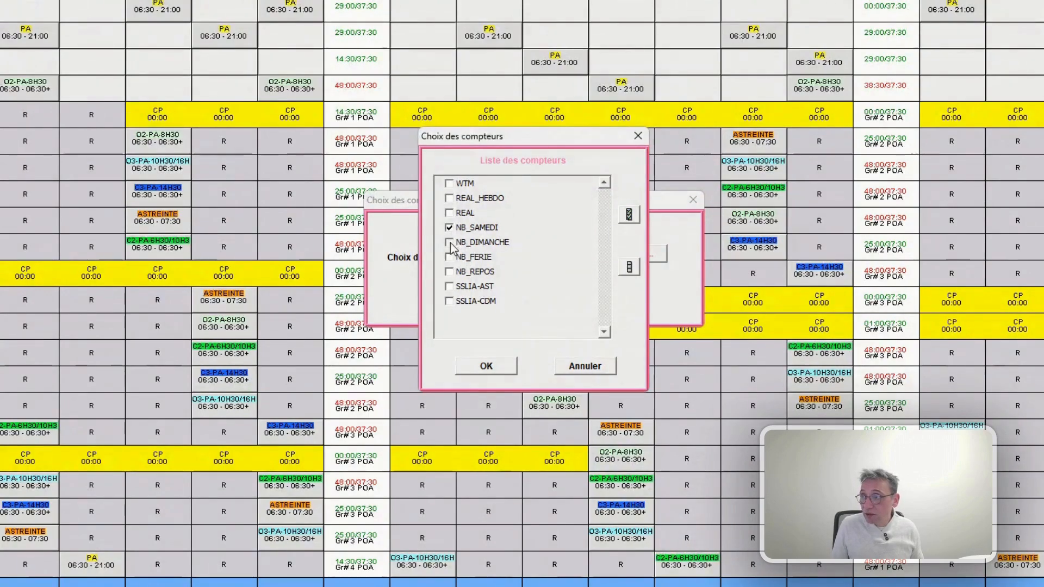
click(452, 287)
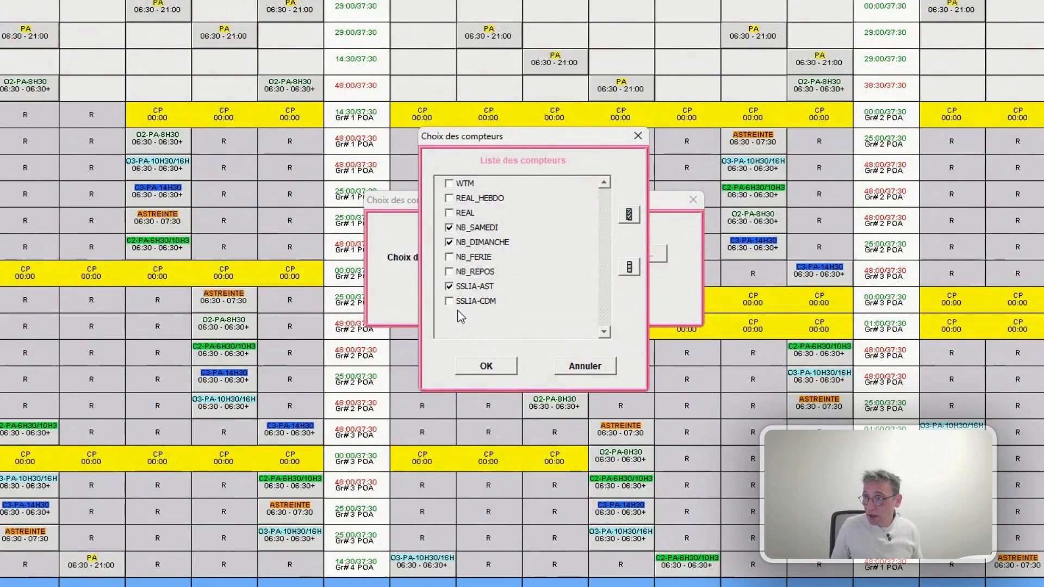
click(486, 366)
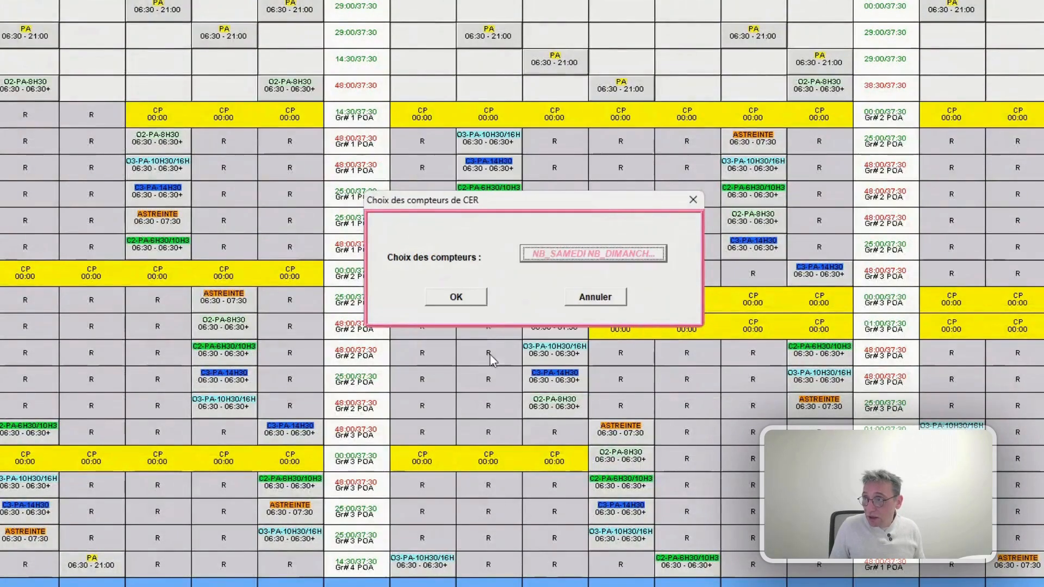
click(458, 299)
click(536, 289)
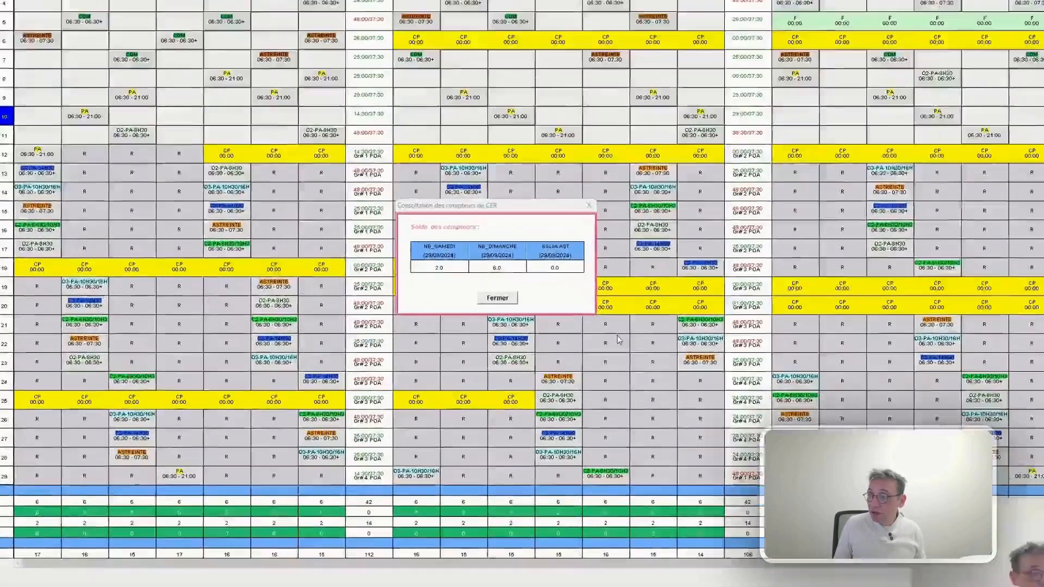
Compare the NB_SAMEDI, NB_DIMANCHE and SSLIA-AST balances of several agents, including MME and CFR, and move the counter window aside
click(618, 340)
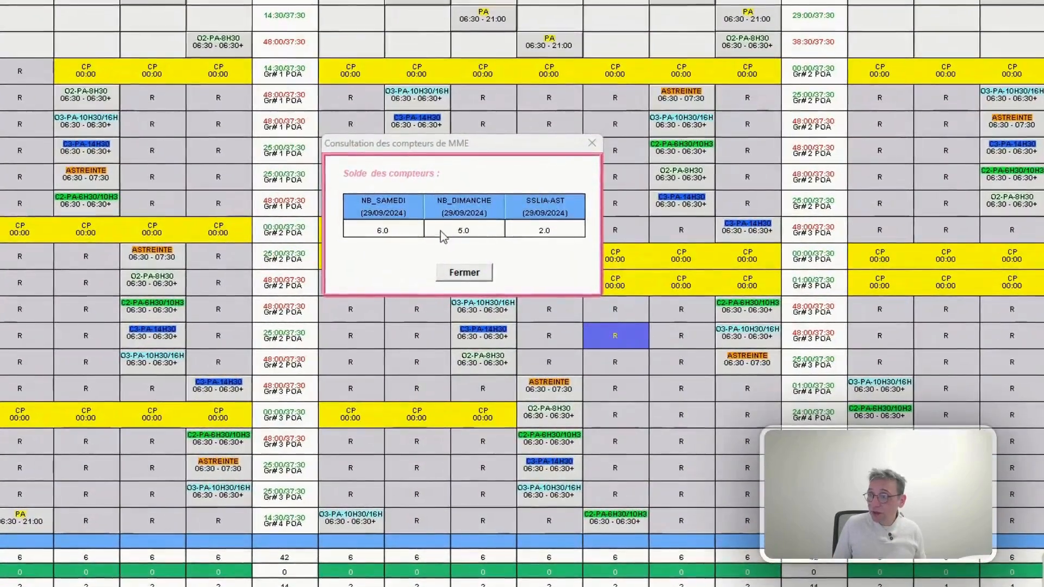
click(644, 409)
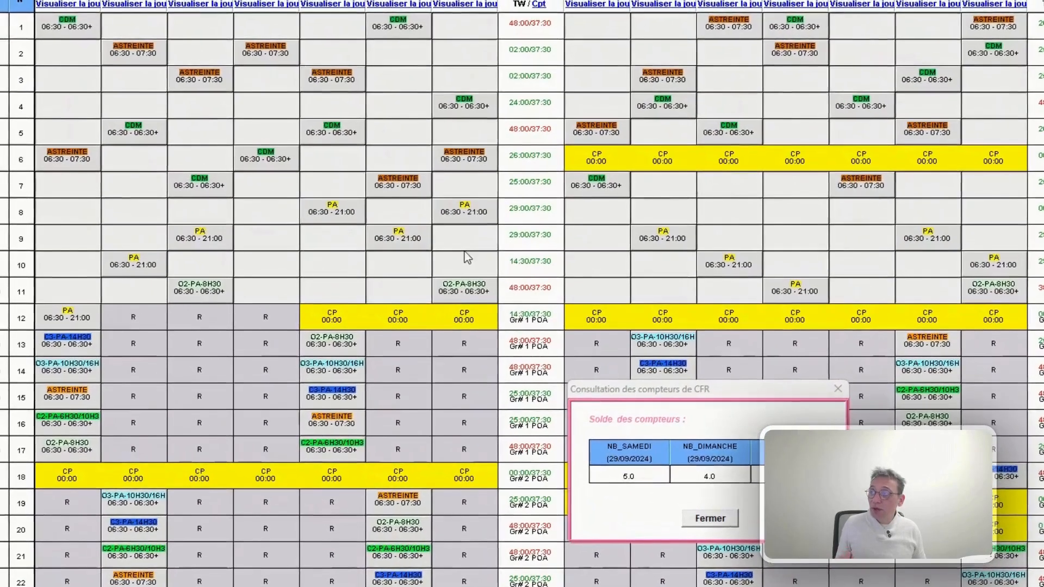
click(465, 248)
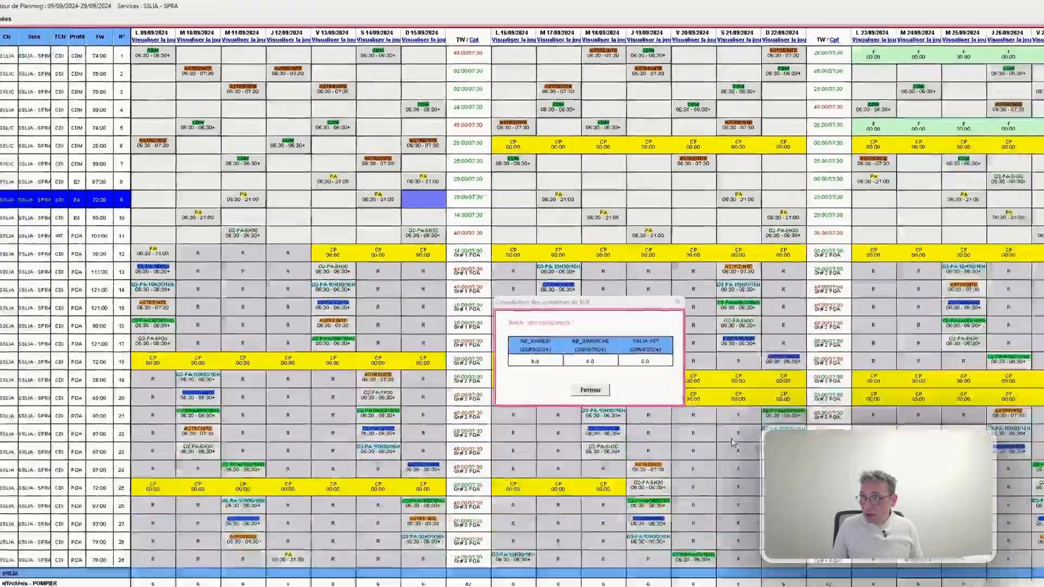
click(733, 435)
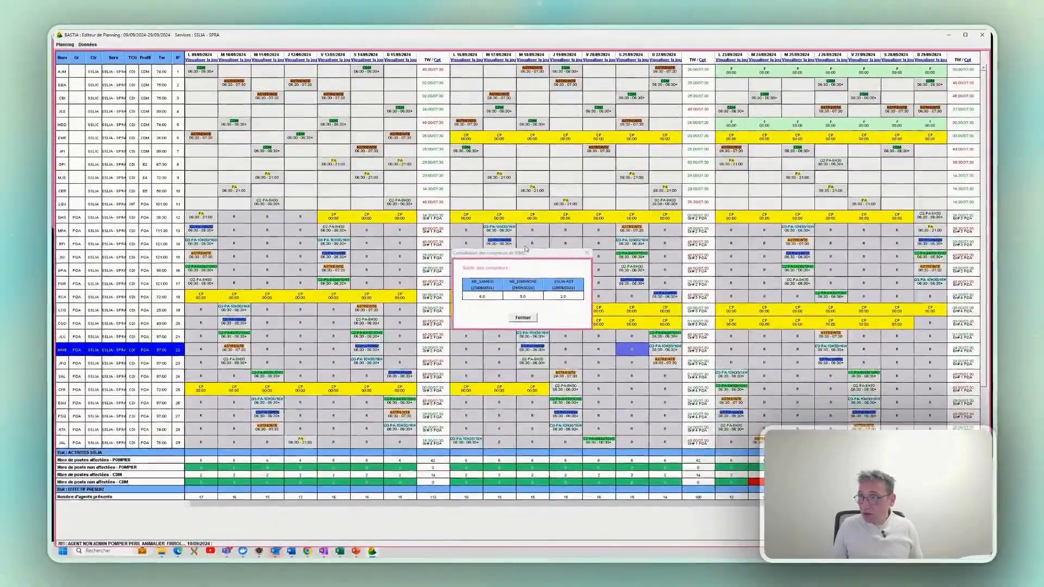
drag(627, 239, 662, 203)
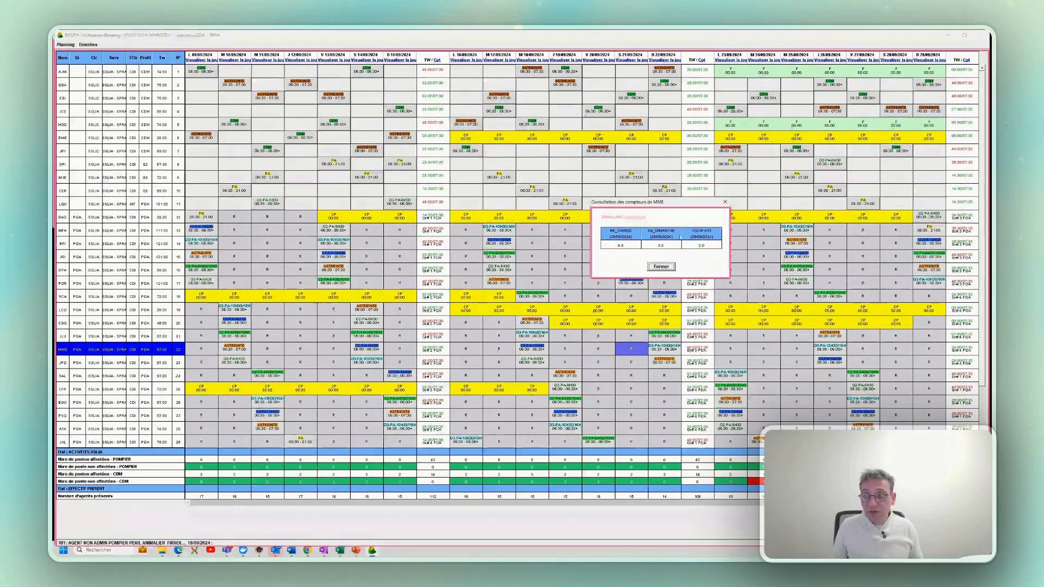
Assign the ASTREINTE post to agent CER on 24/09/2024 despite the missing competence, and display agent LQU's counters
click(800, 389)
click(803, 413)
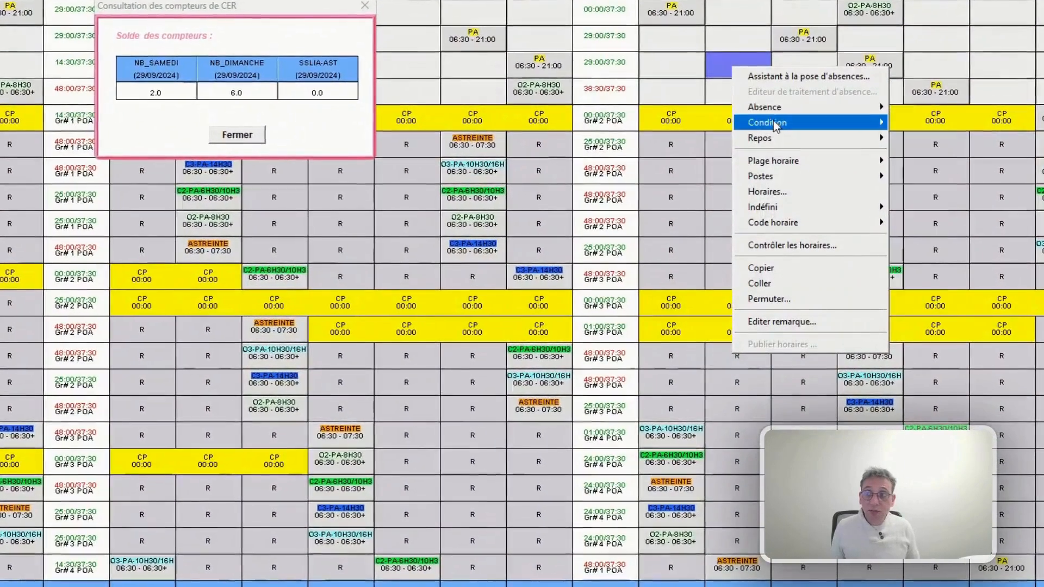
mouse_move(778, 112)
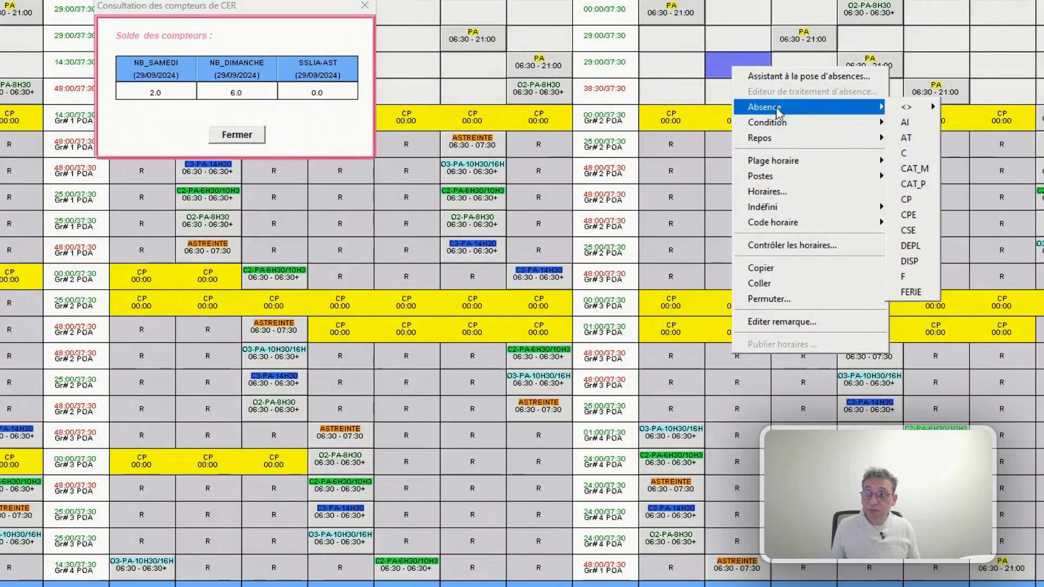
mouse_move(776, 182)
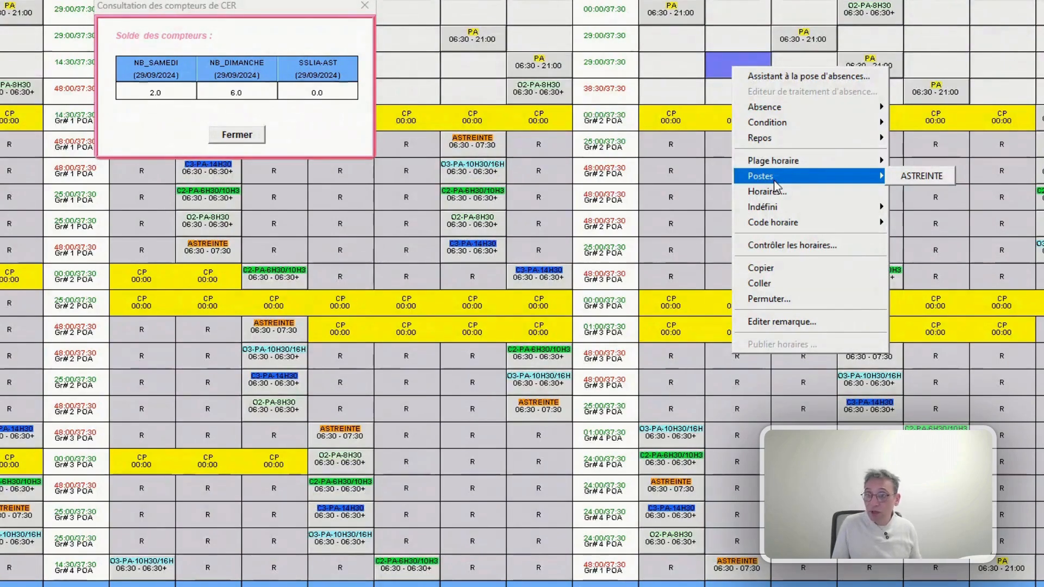
click(919, 175)
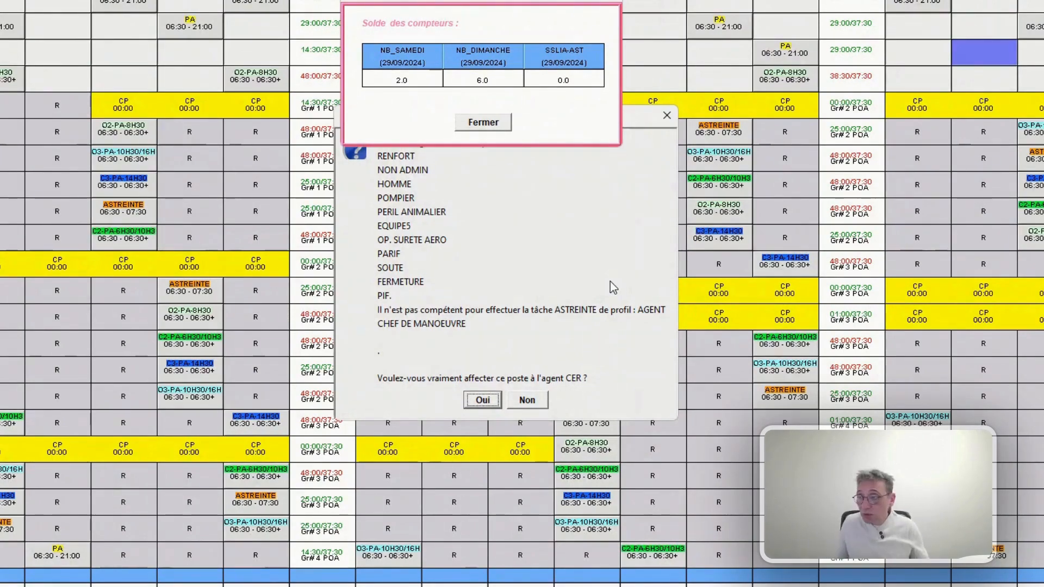
click(482, 401)
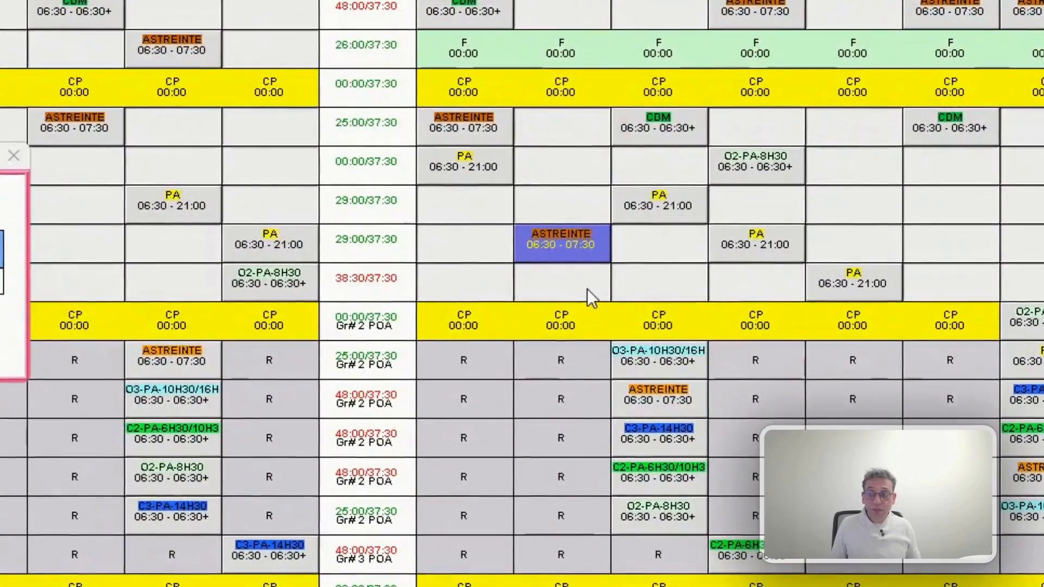
click(588, 289)
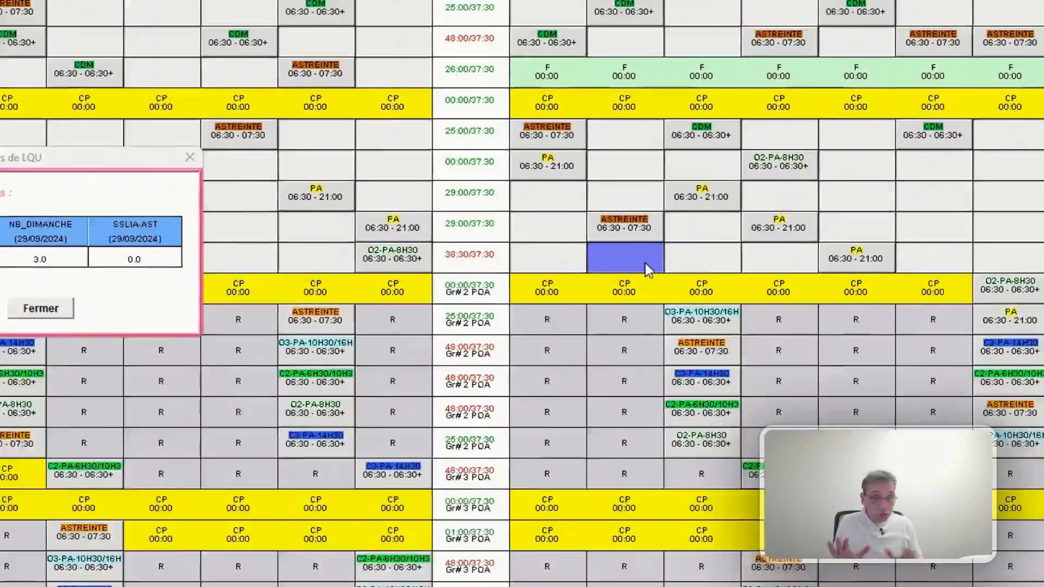